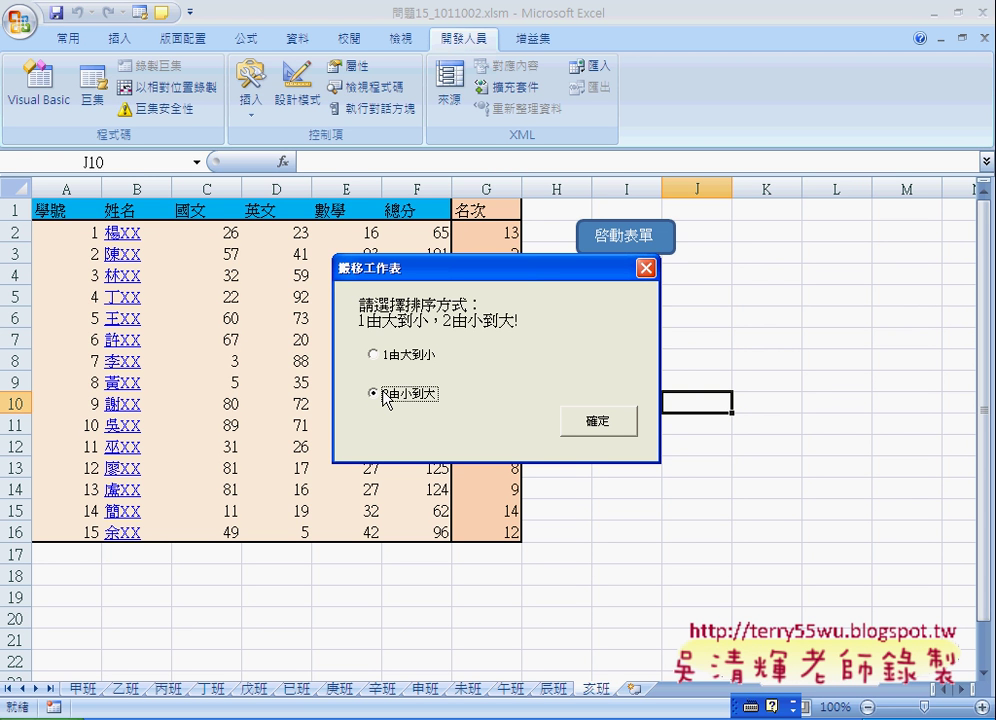
- Reorder the class sheet tabs with the 1由大到小 option and 確定, then close the sort form
click(384, 362)
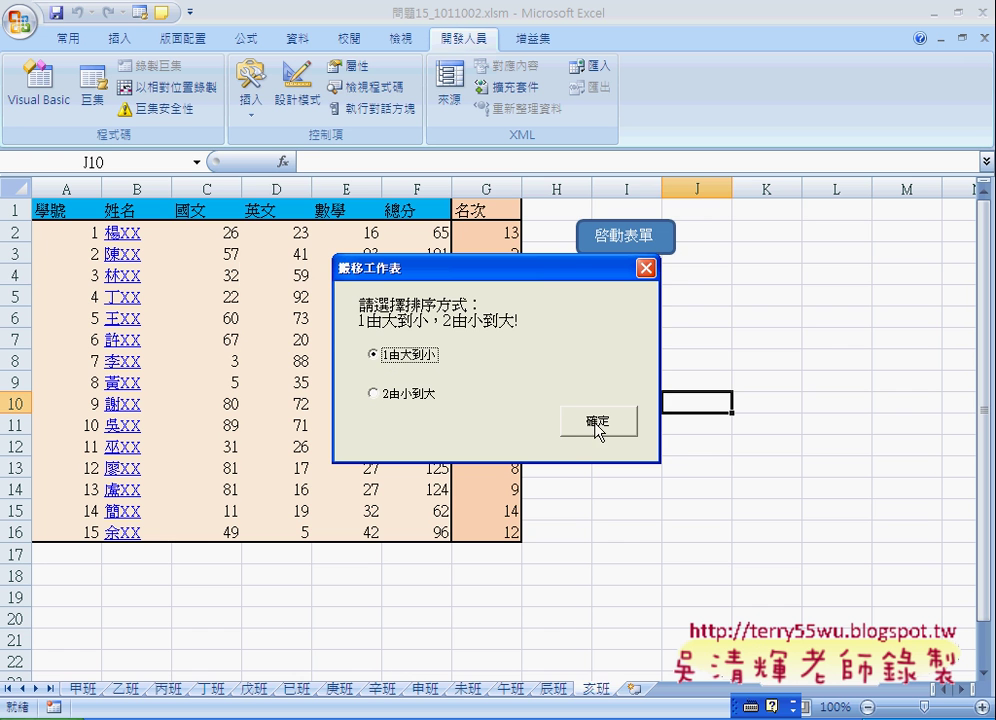
click(597, 425)
click(410, 393)
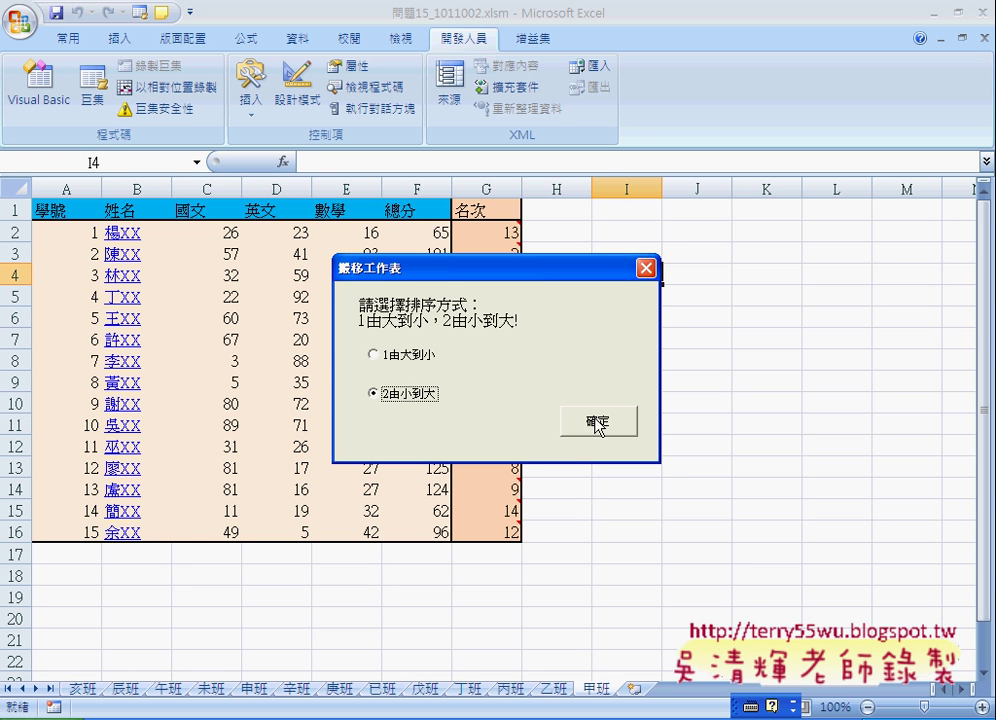
click(646, 268)
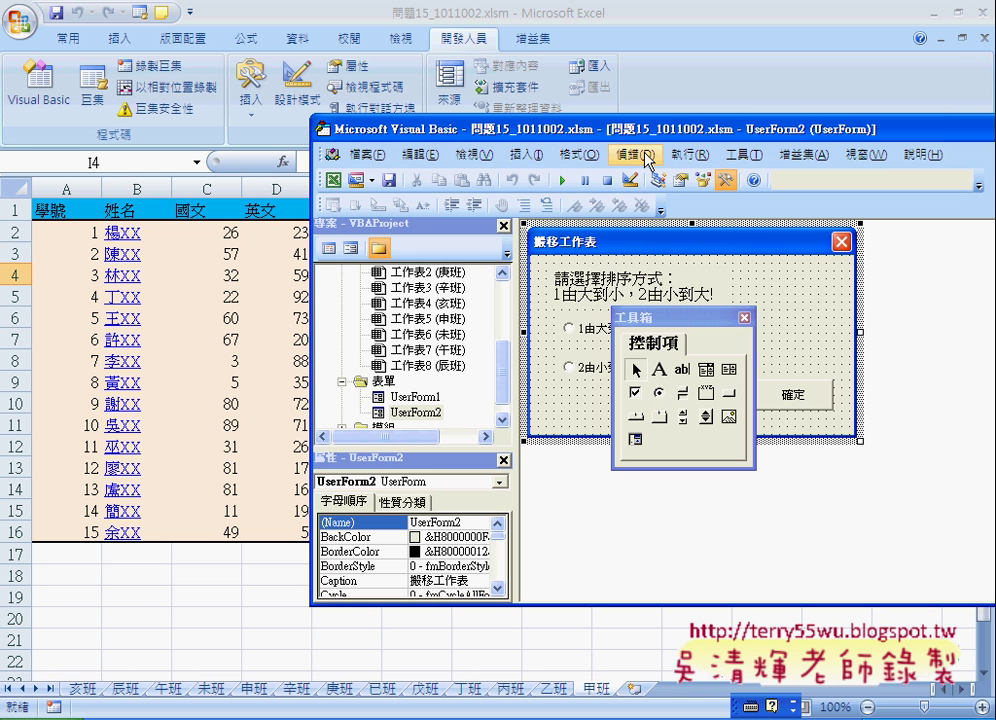
- Maximize the VBA editor and open the OB1_Click code from UserForm2's largest-to-smallest option button
double_click(640, 128)
click(502, 280)
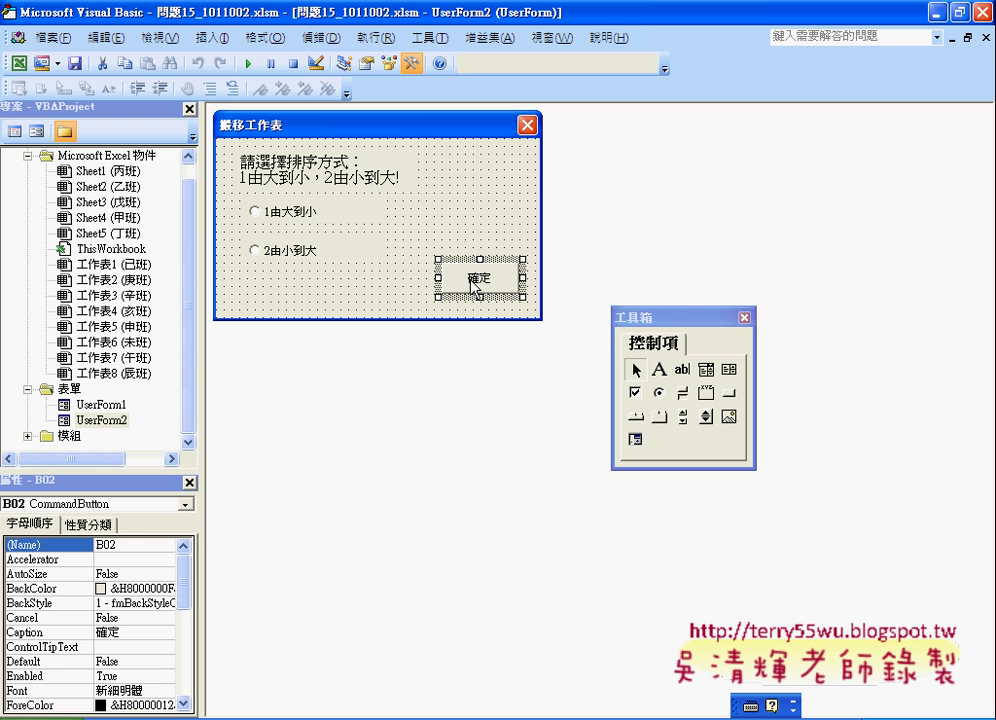
click(309, 213)
click(302, 254)
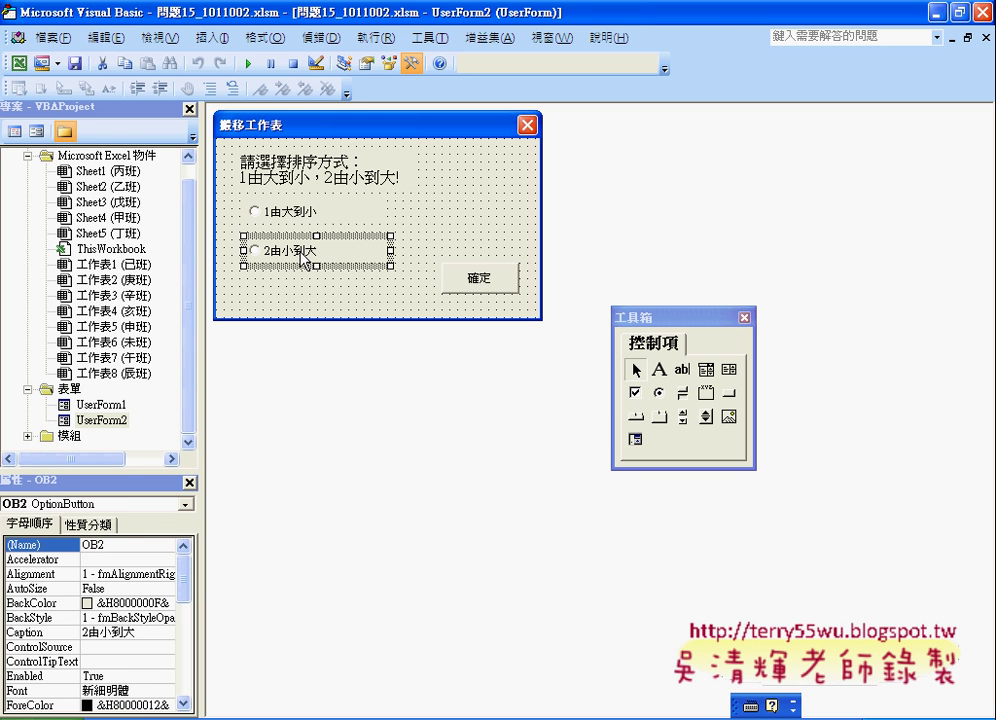
click(301, 212)
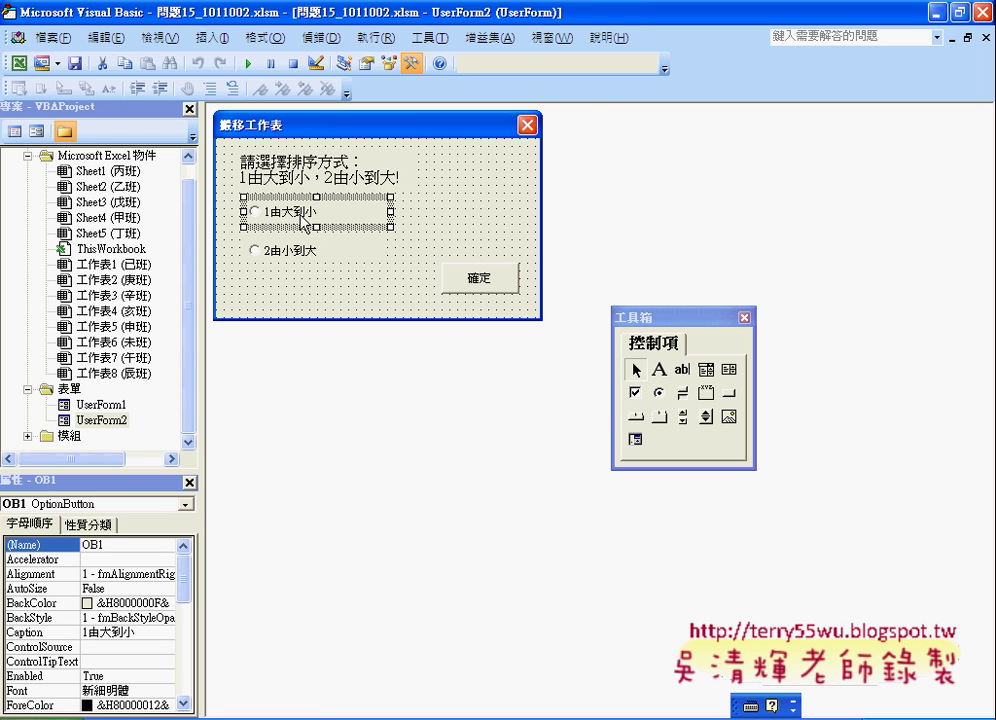
double_click(302, 220)
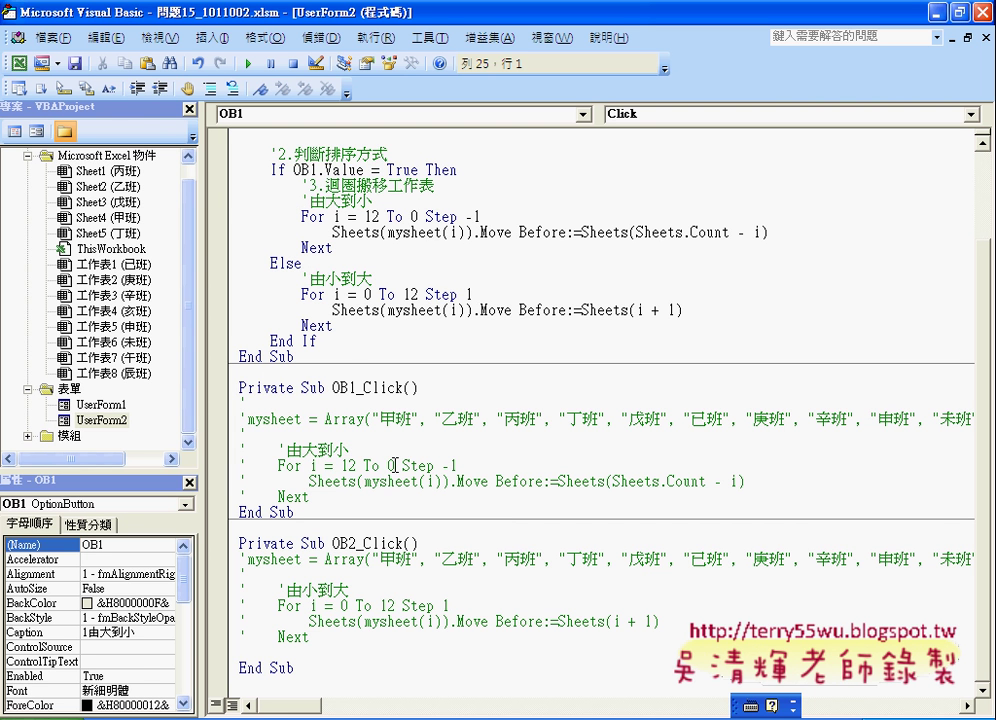
text(')
drag(238, 402, 310, 497)
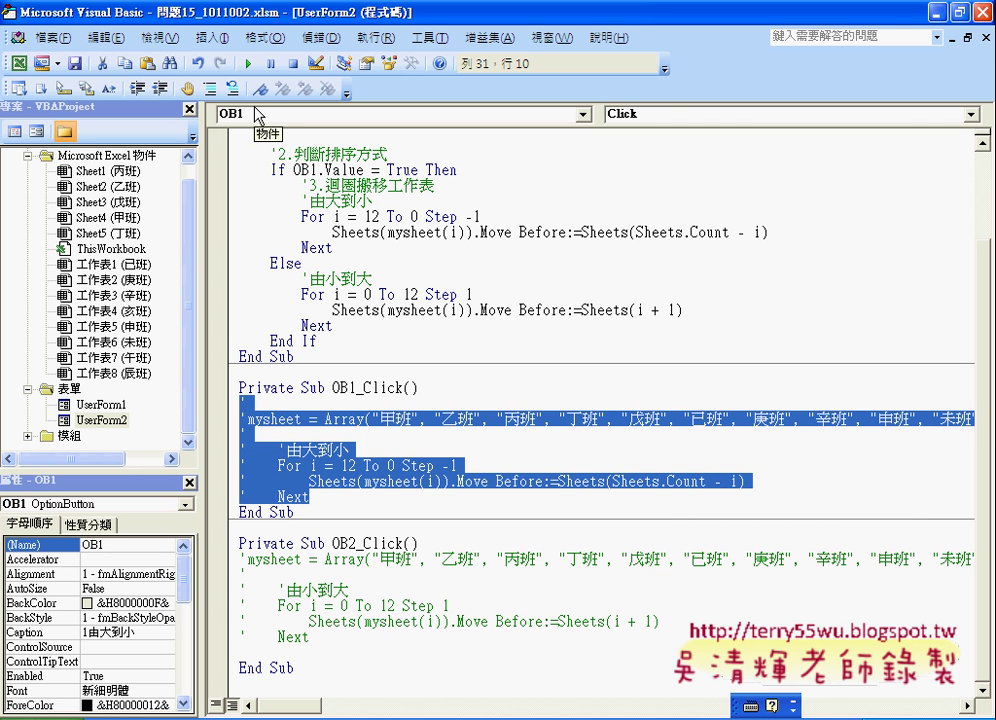
double_click(350, 387)
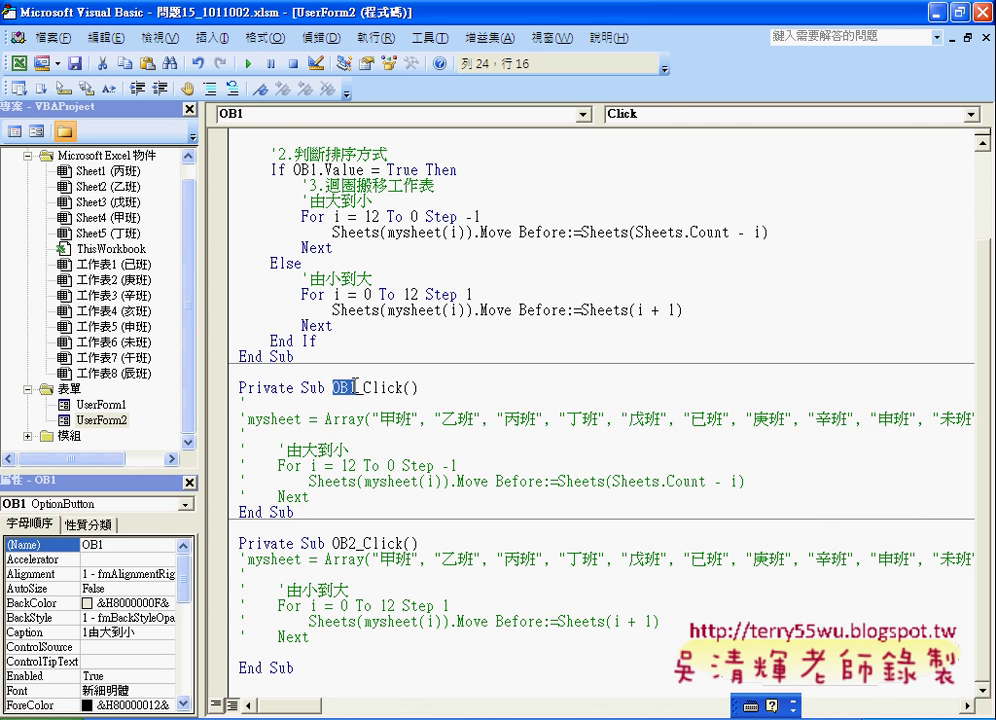
double_click(398, 387)
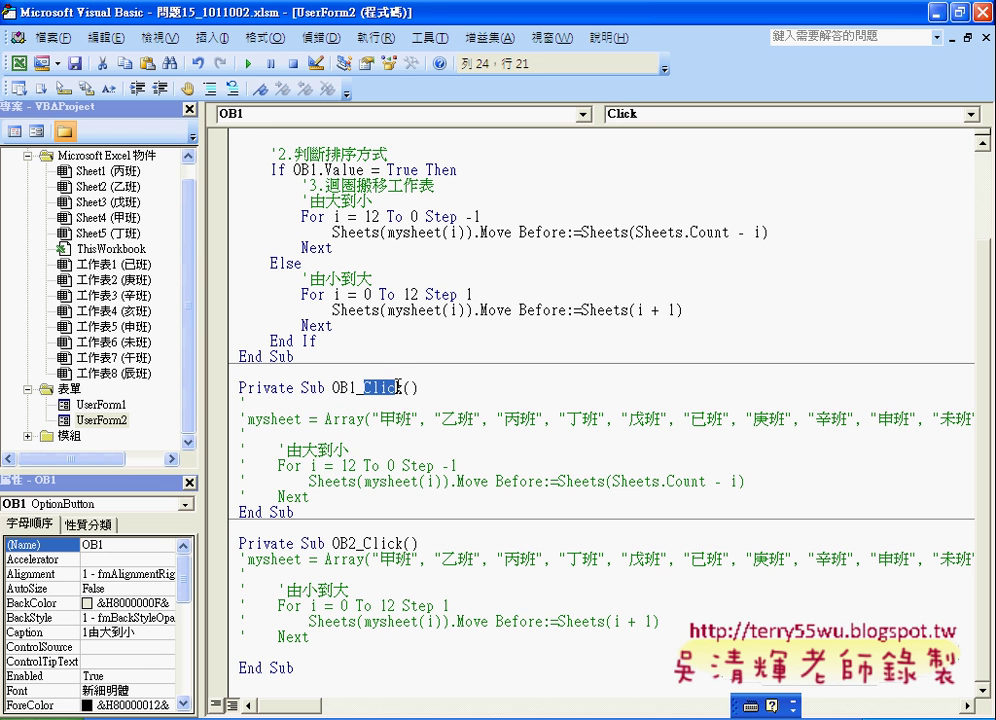
drag(322, 498, 247, 410)
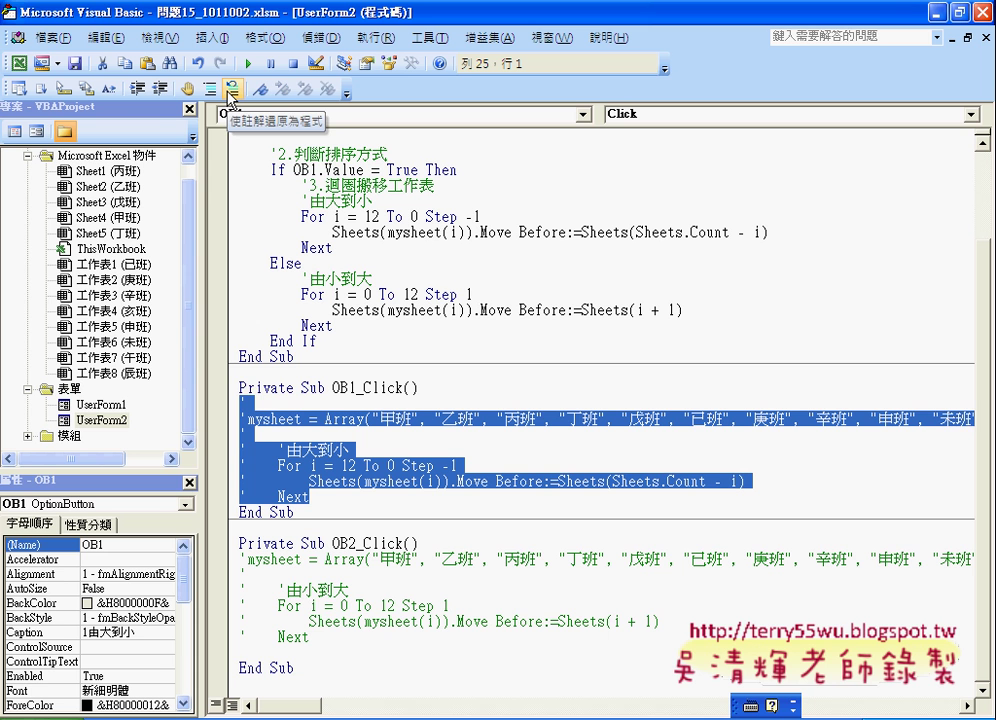
click(231, 91)
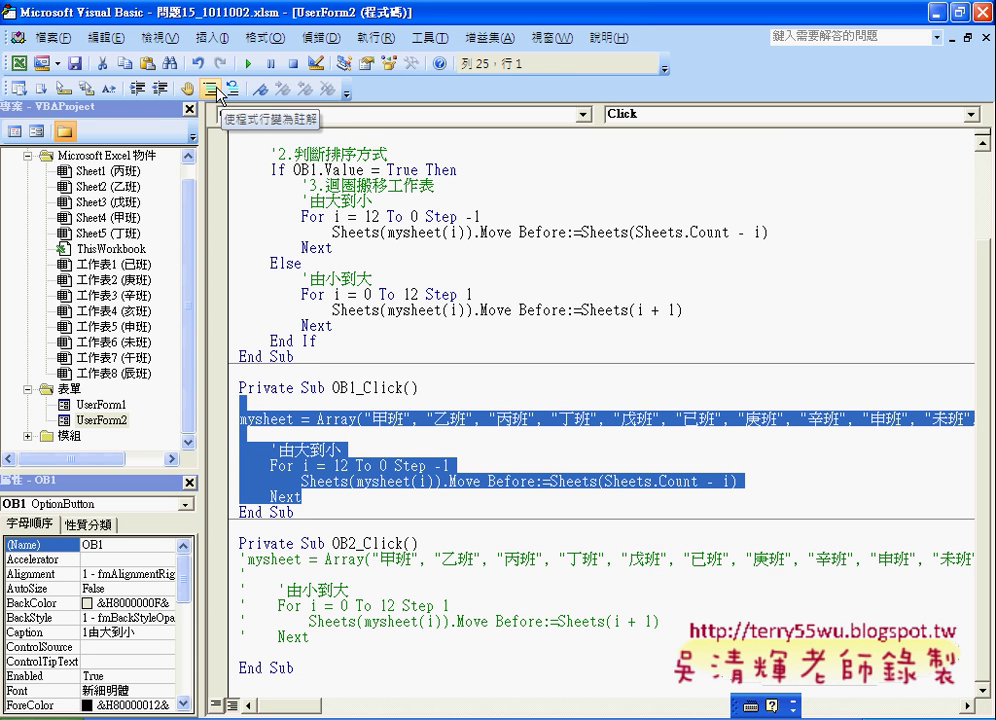
click(215, 91)
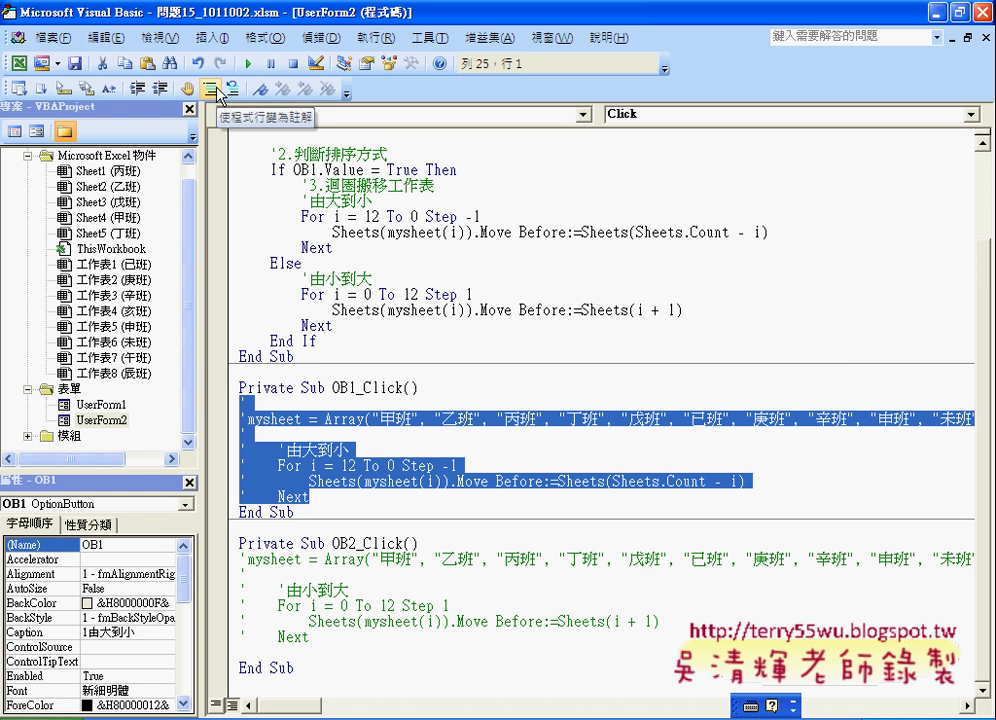
click(170, 40)
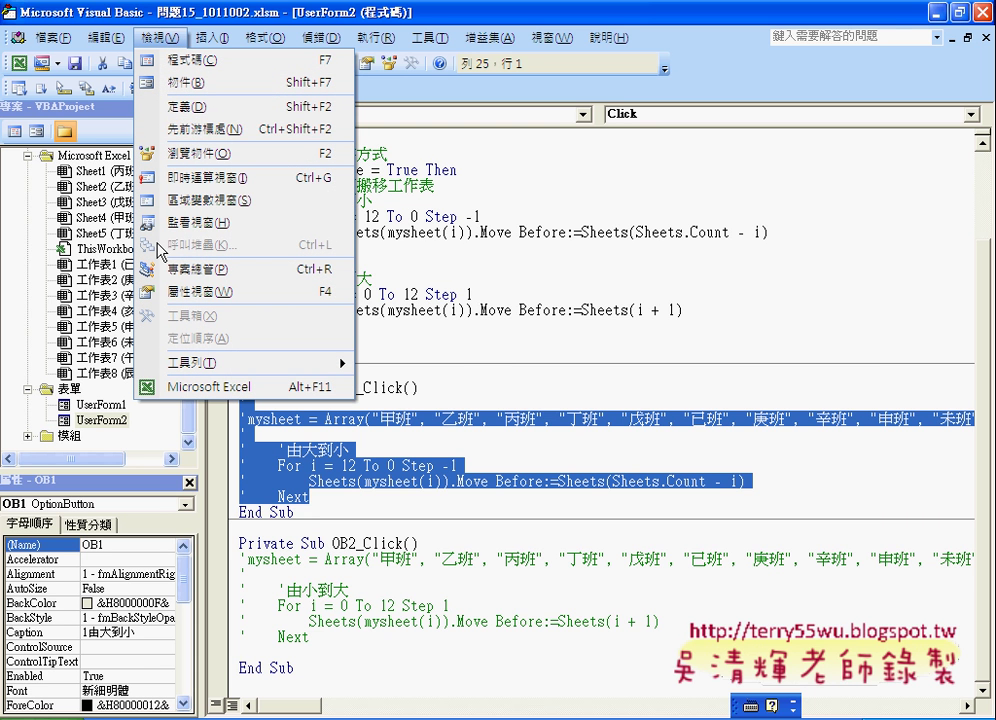
mouse_move(300, 362)
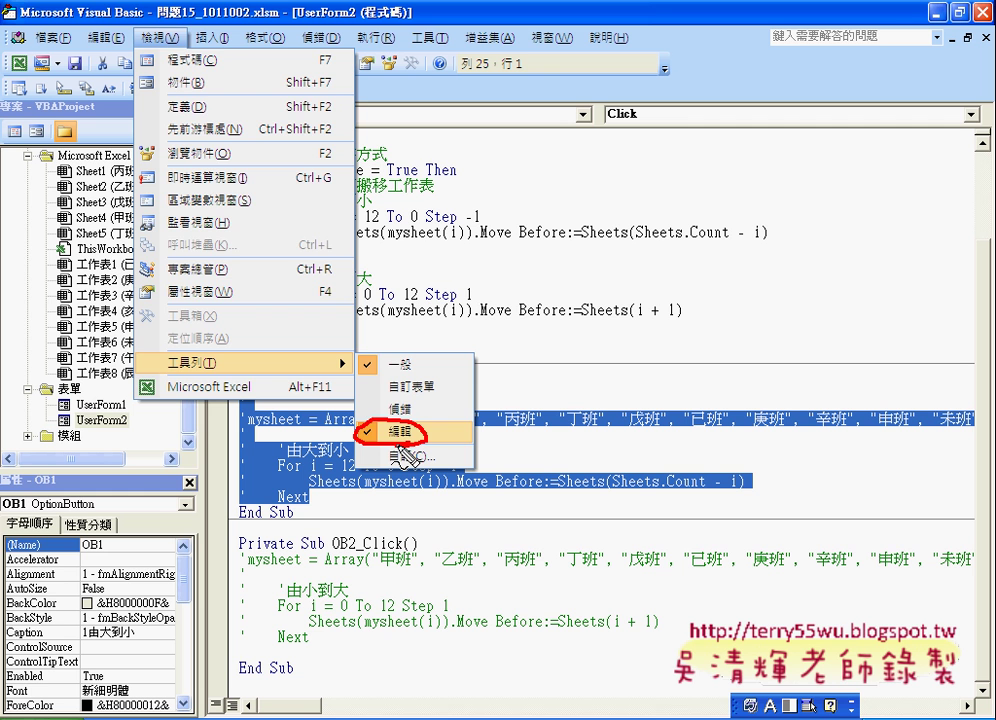
key(Escape)
key(Escape)
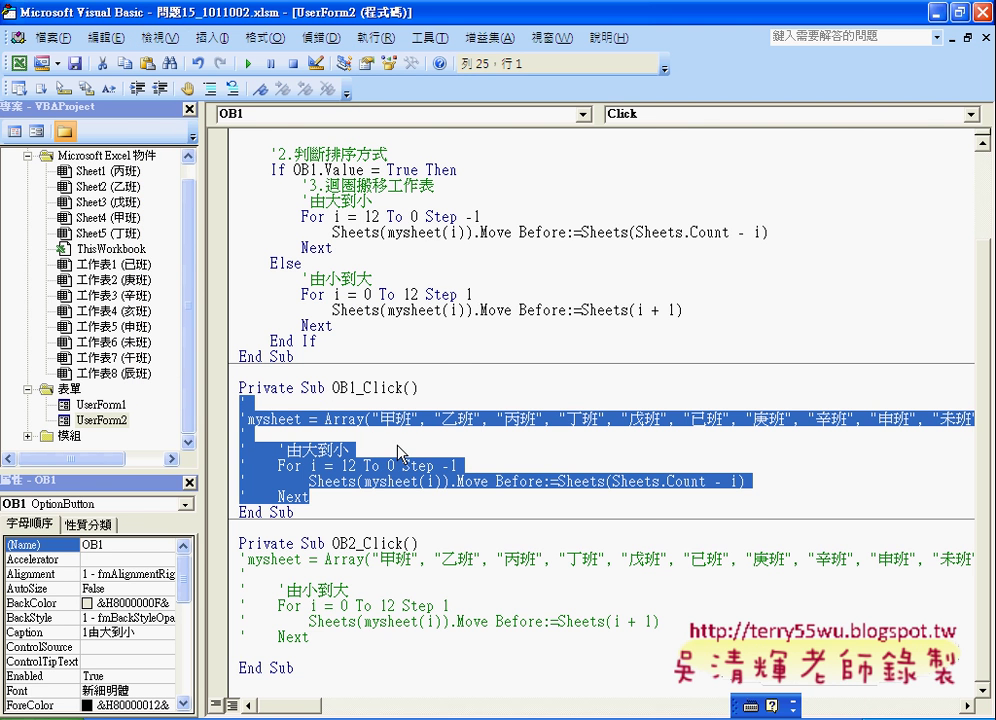
- Uncomment the Array line and For…Next loop in OB1_Click
mouse_move(8, 88)
mouse_down()
mouse_move(76, 126)
mouse_move(372, 203)
mouse_move(186, 88)
mouse_up()
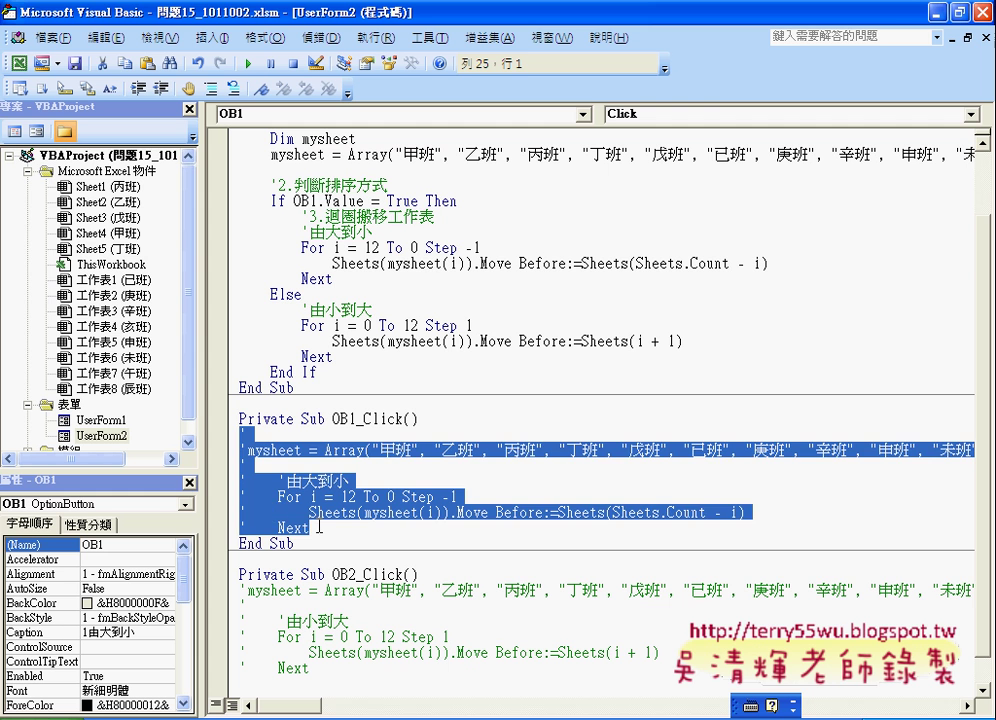
drag(319, 527, 230, 448)
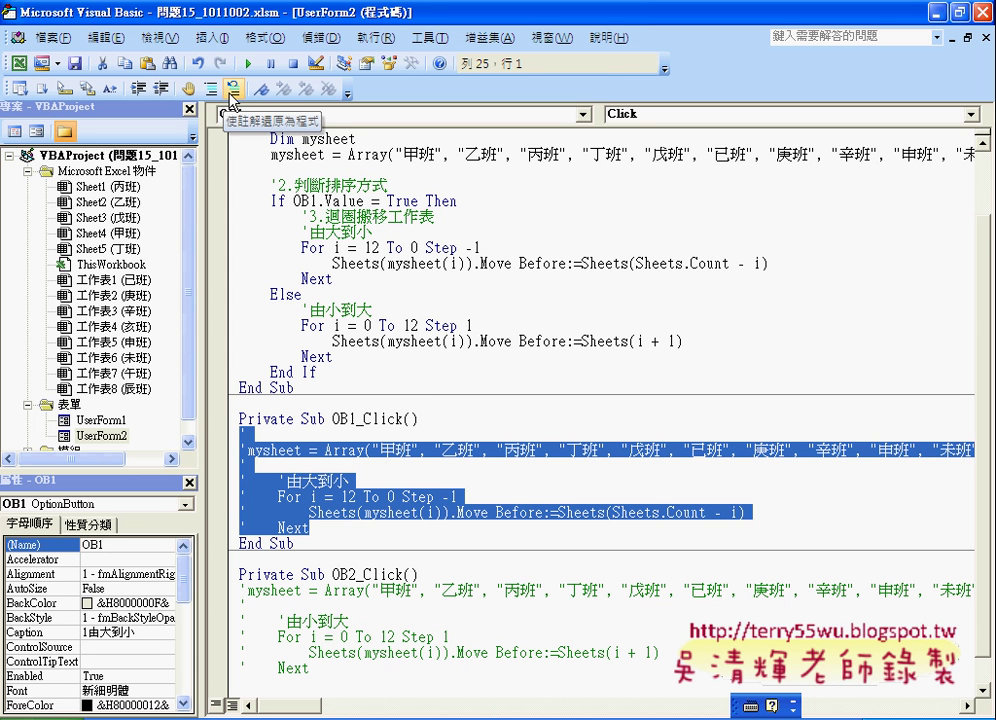
click(233, 90)
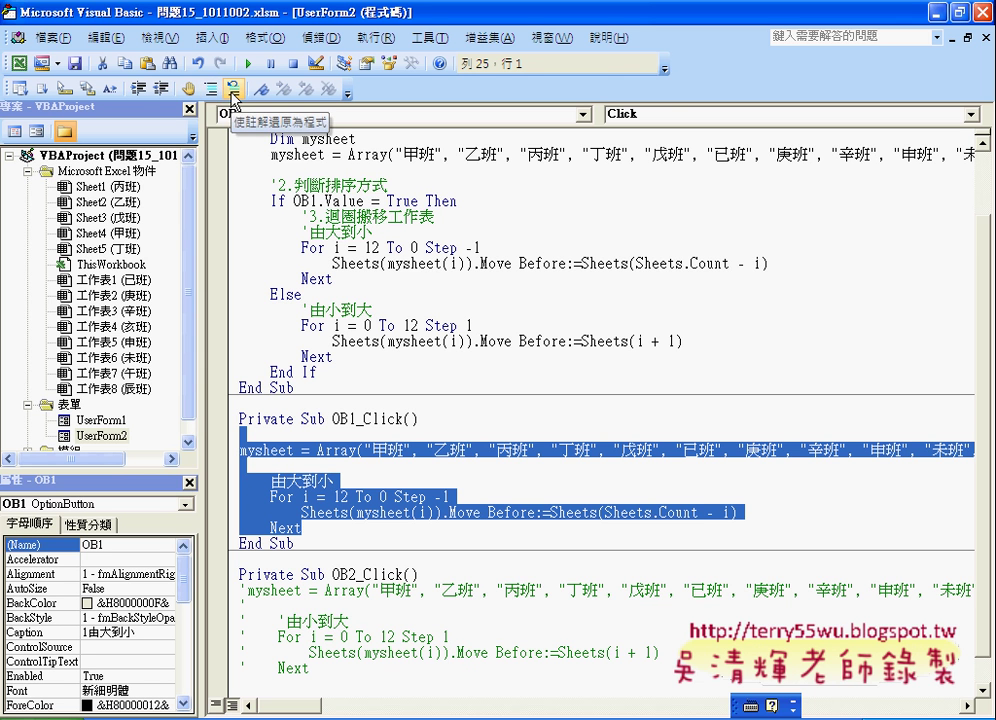
click(213, 91)
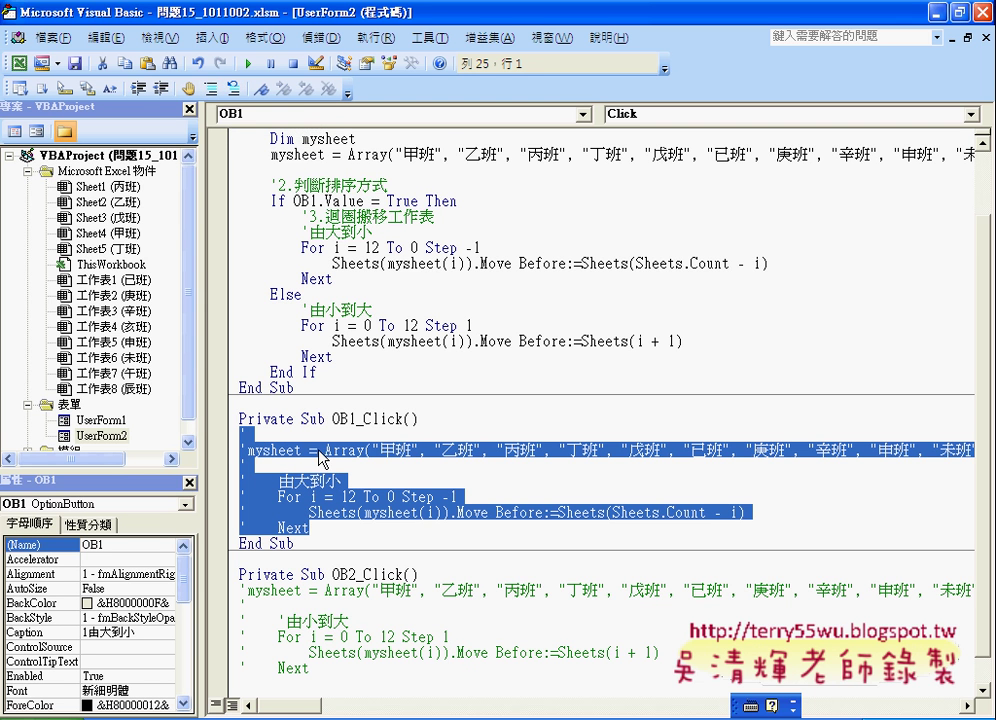
click(233, 89)
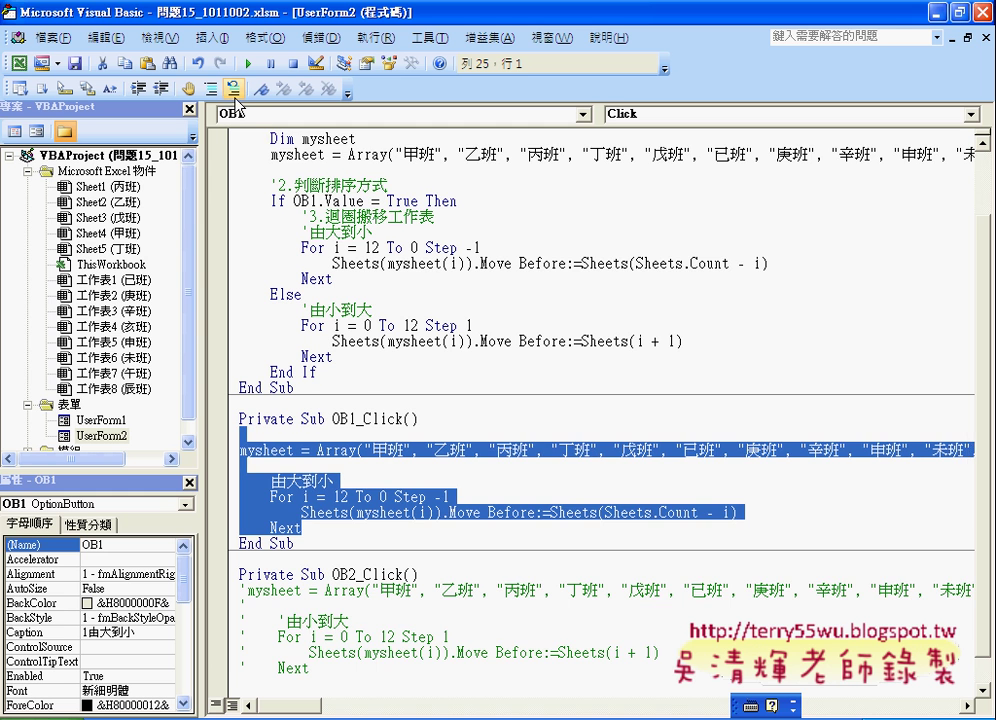
scroll(330, 470, down, 1)
click(328, 477)
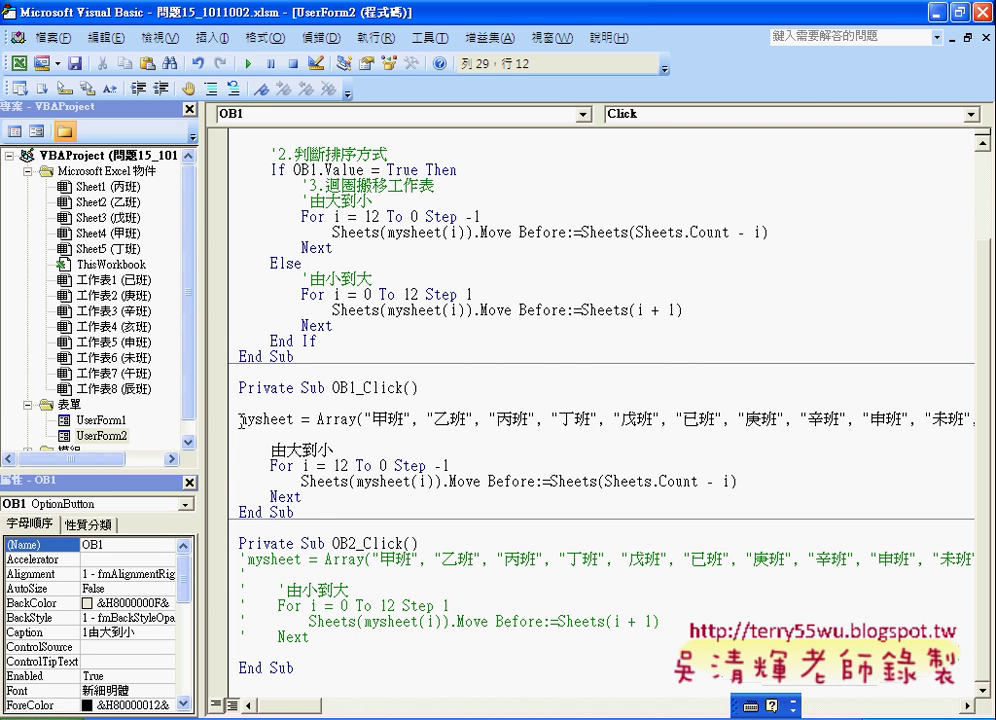
- Put an apostrophe before 由大到小 so it stays a comment, then return to UserForm2's design
drag(239, 420, 291, 421)
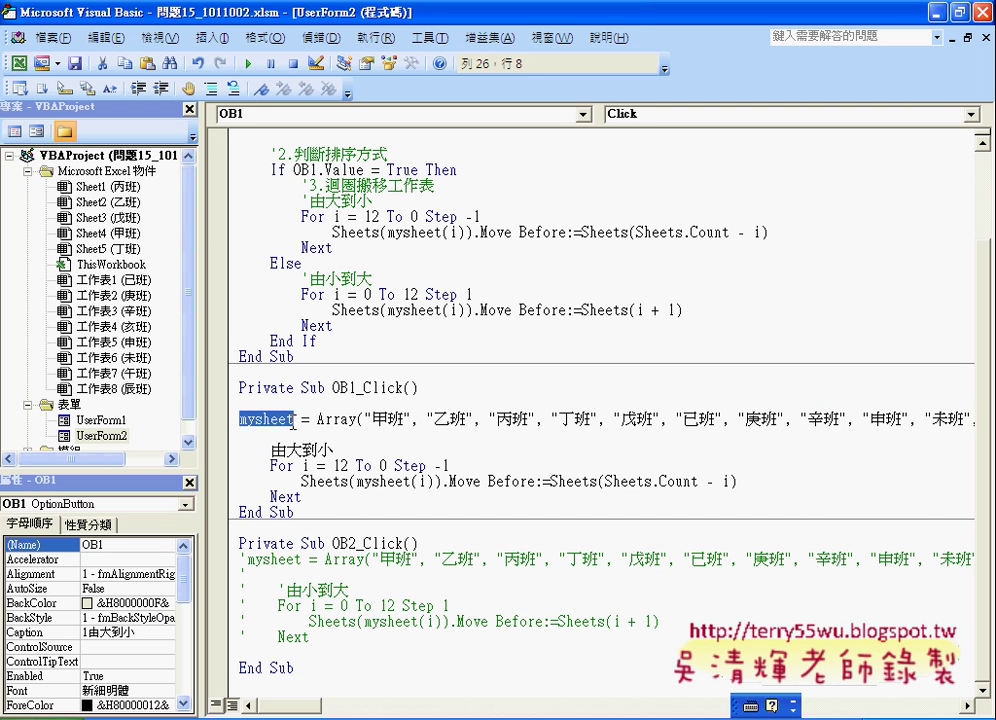
key(shift+Down)
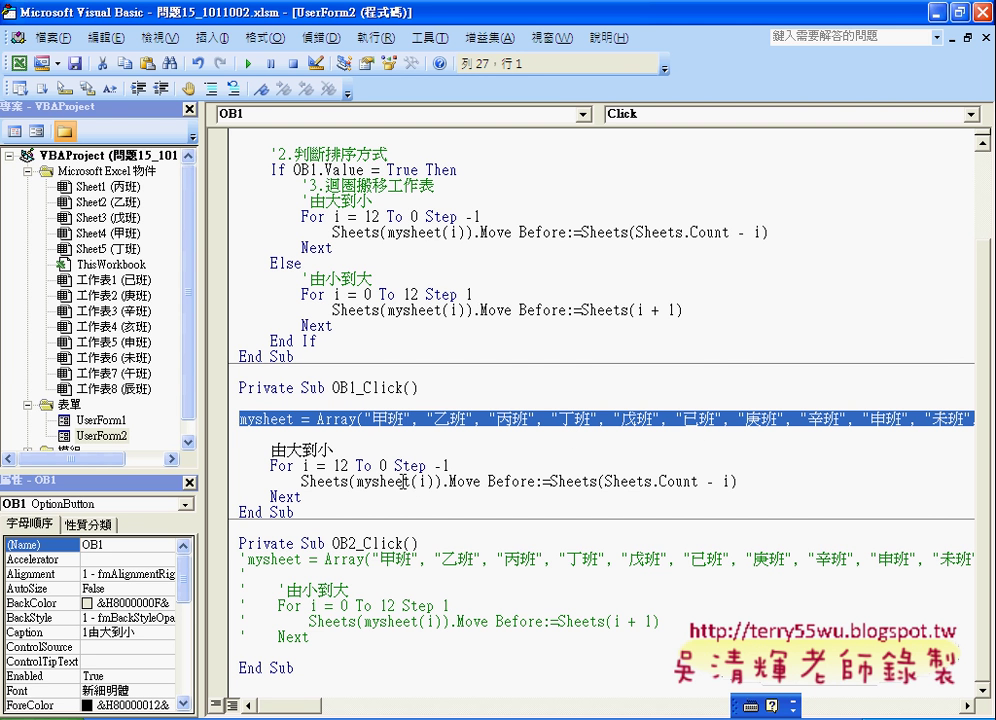
click(270, 451)
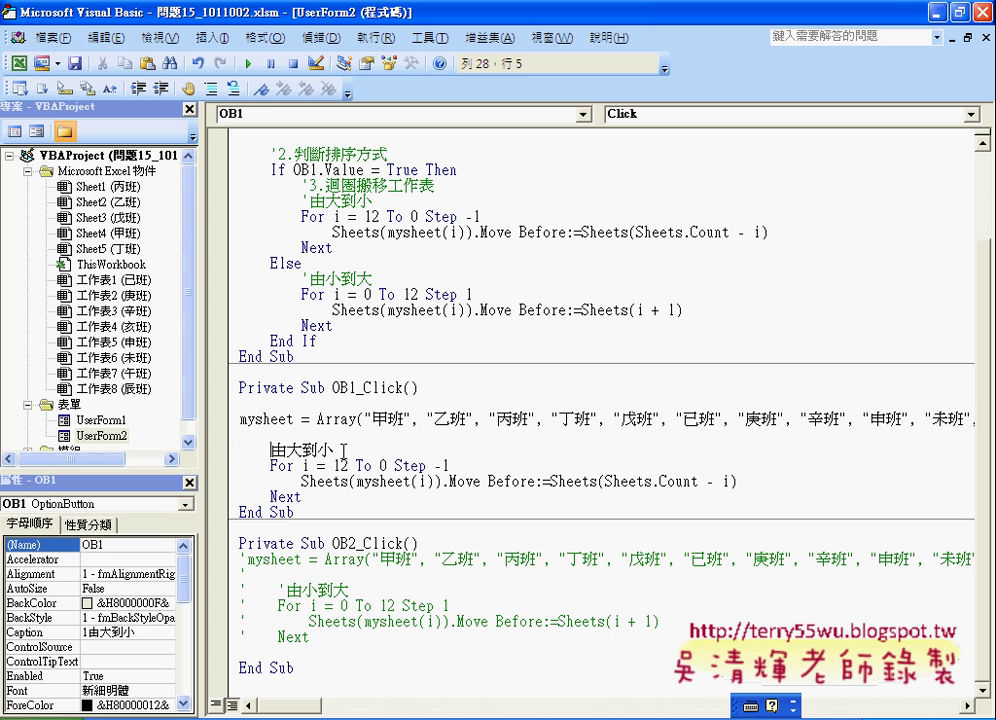
text(')
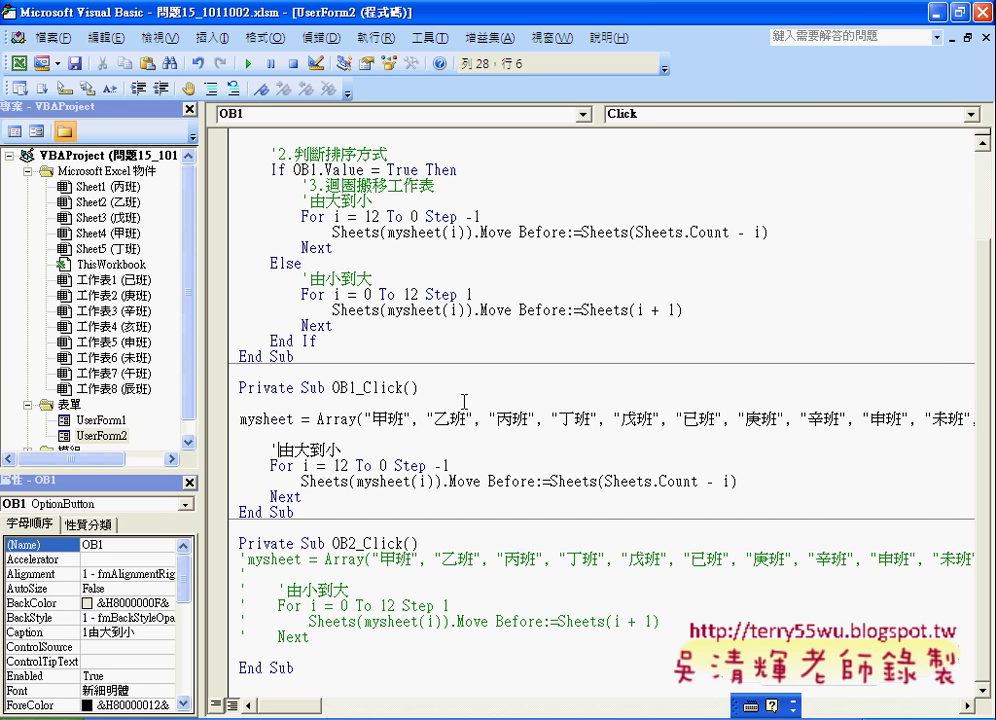
click(419, 481)
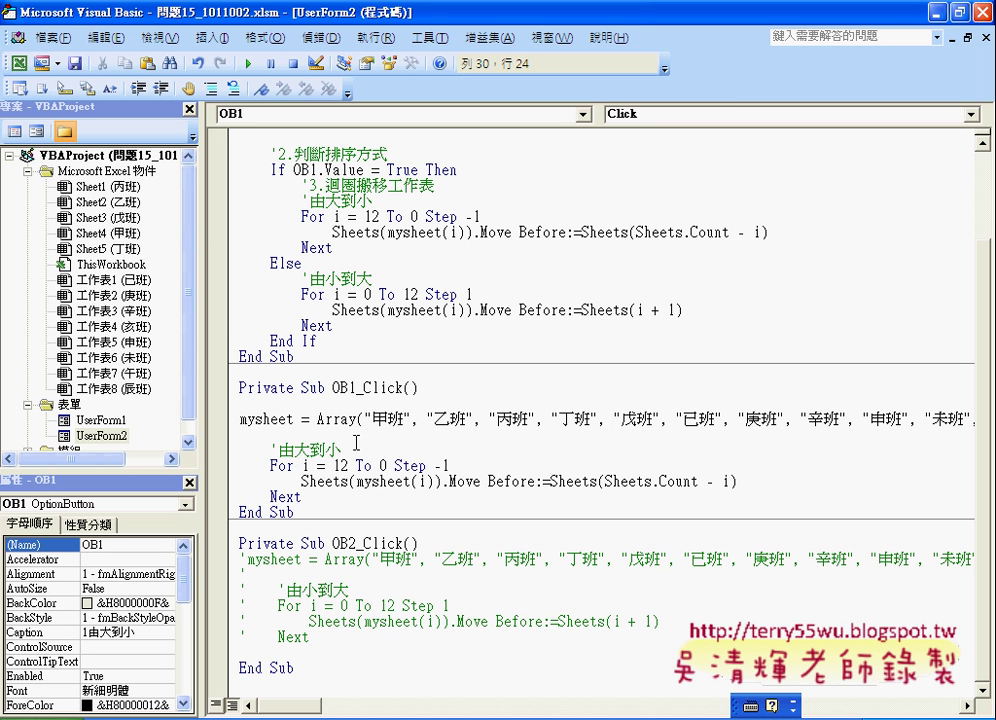
mouse_move(356, 449)
mouse_down()
mouse_move(248, 465)
mouse_move(240, 451)
mouse_up()
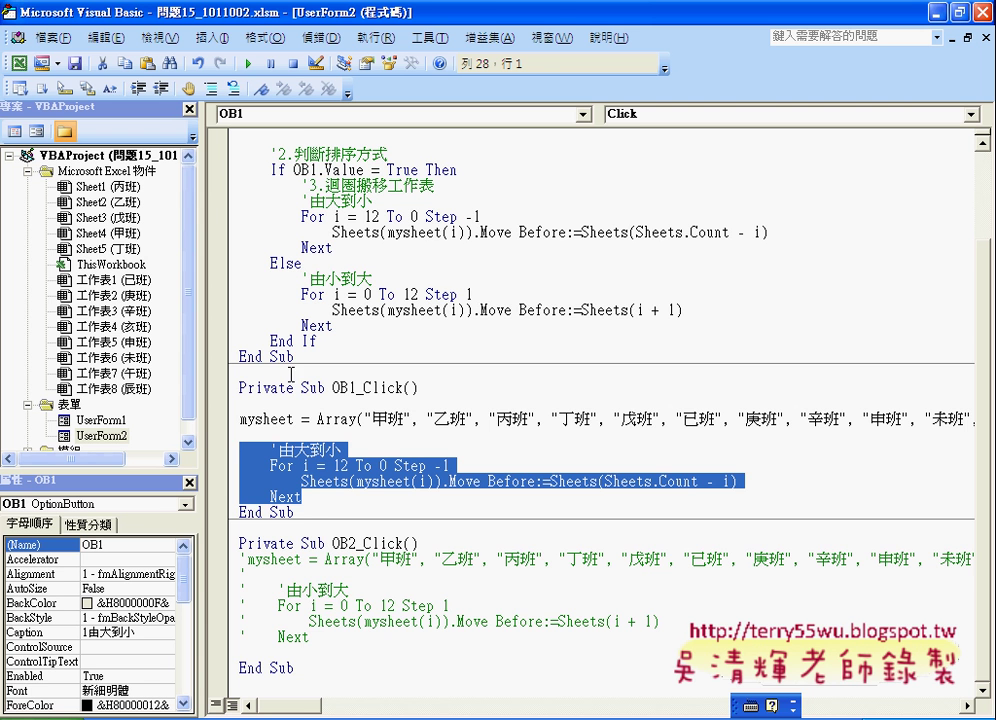
key(shift+F7)
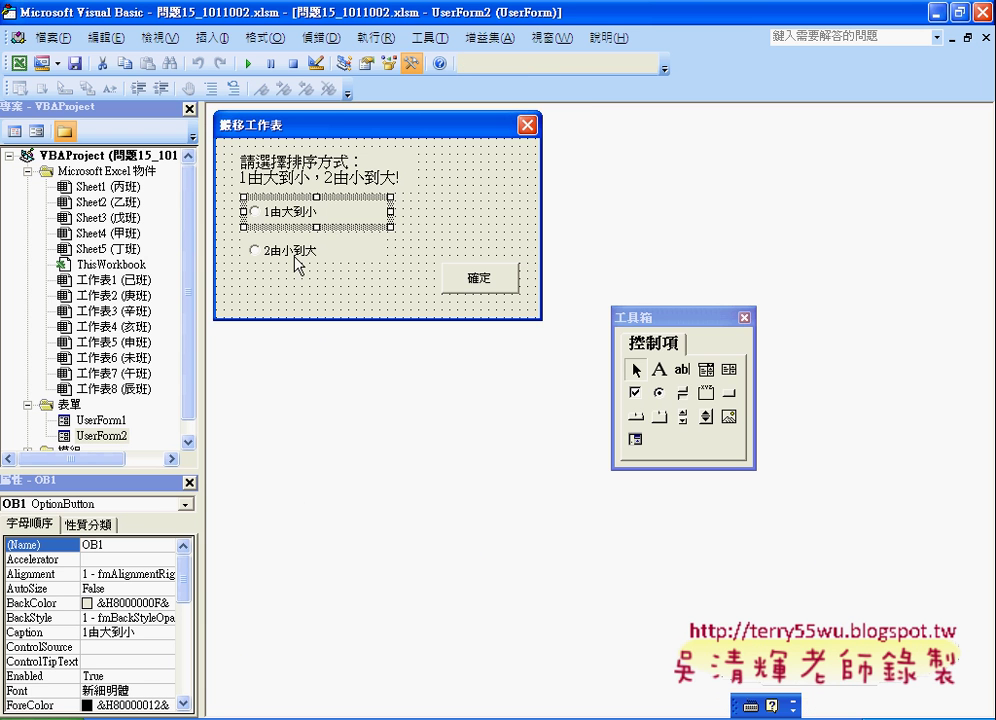
- Uncomment OB2_Click's Array line and ascending For…Next loop
double_click(295, 255)
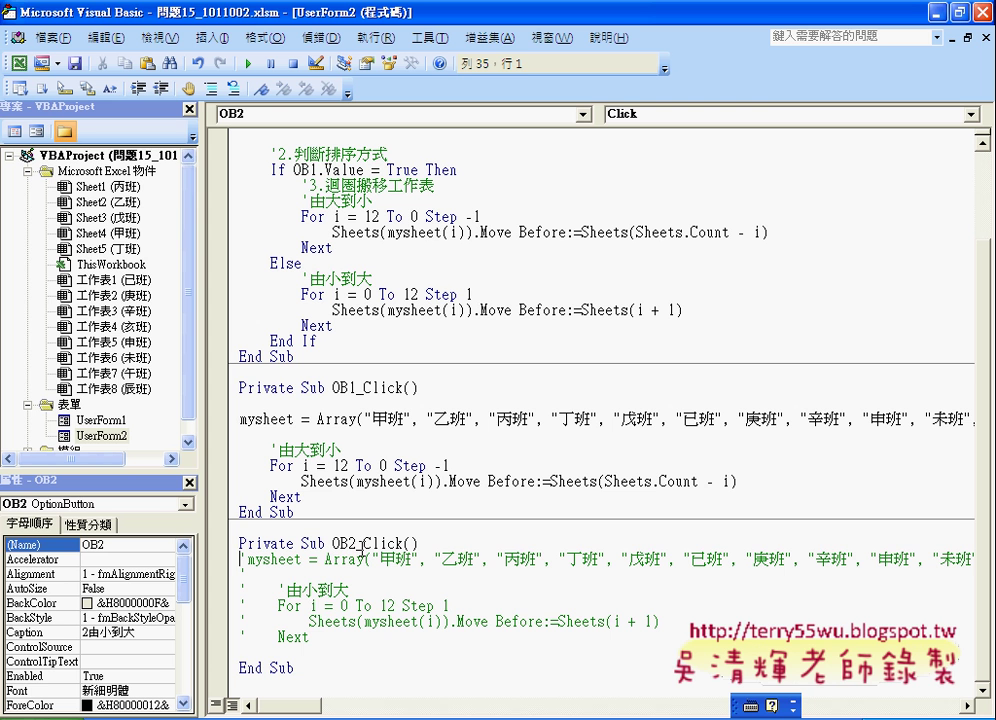
drag(333, 543, 356, 543)
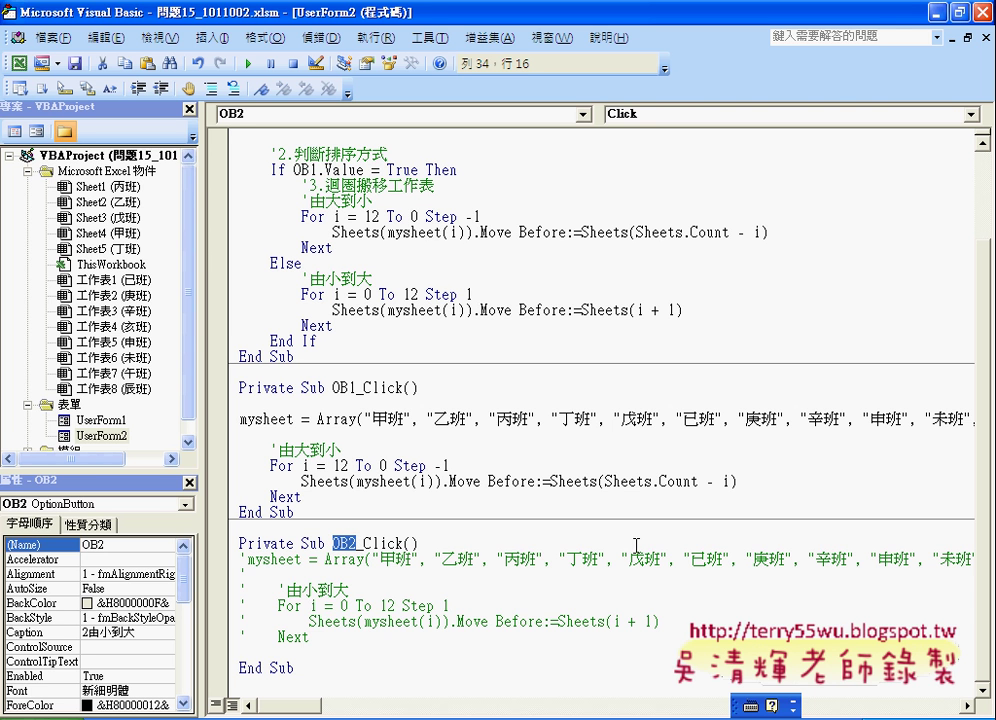
mouse_move(317, 637)
mouse_down()
mouse_move(268, 606)
mouse_move(240, 558)
mouse_up()
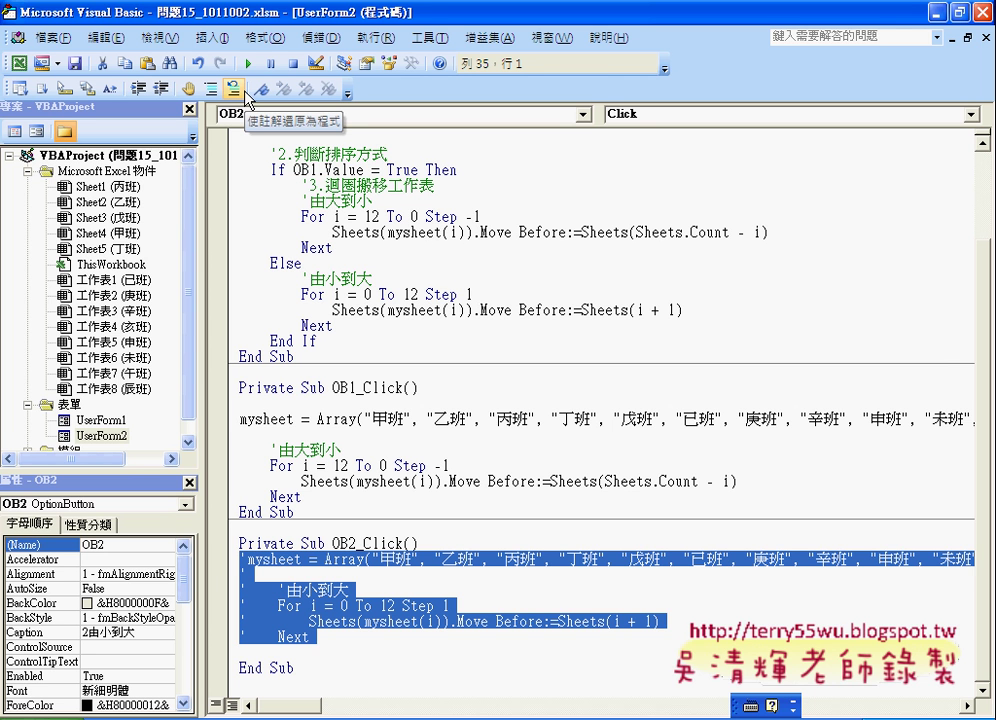
click(245, 94)
click(405, 637)
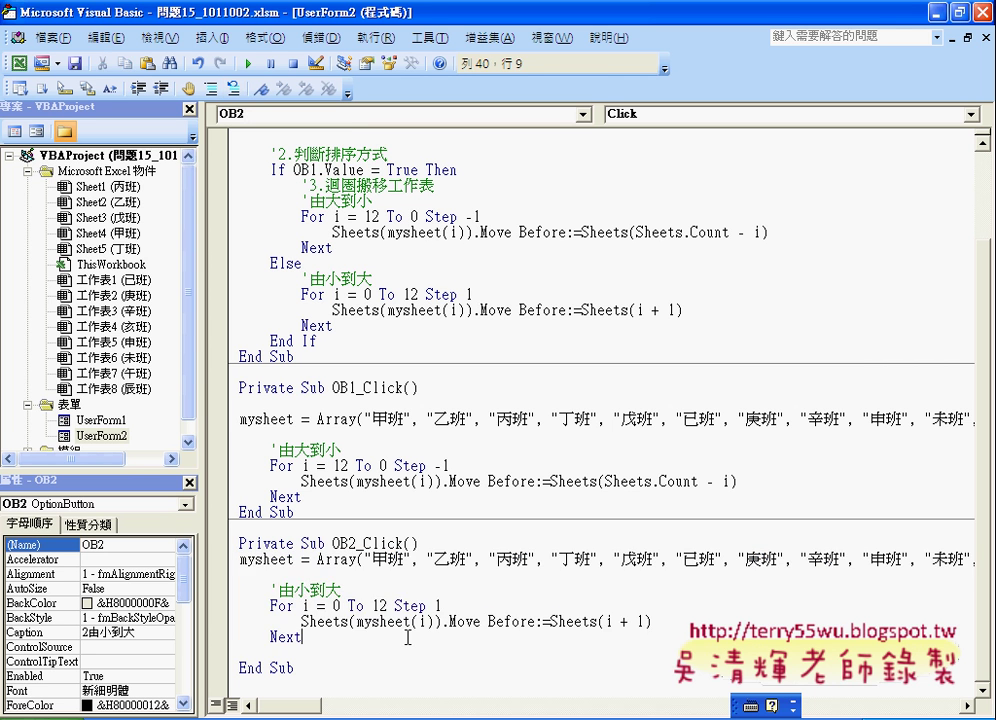
- Check OB1_Click's loop, then run UserForm2 over the worksheet
click(324, 465)
click(305, 496)
click(248, 63)
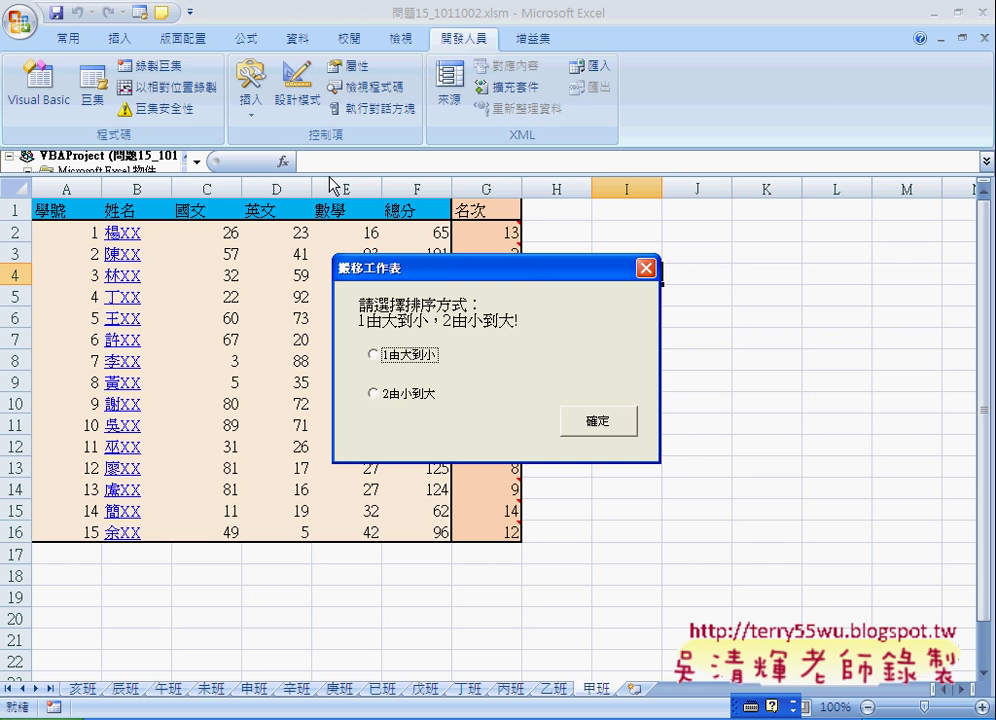
- Toggle the ascending and descending options, ending on 亥班 to 甲班, then confirm and close the form
click(375, 396)
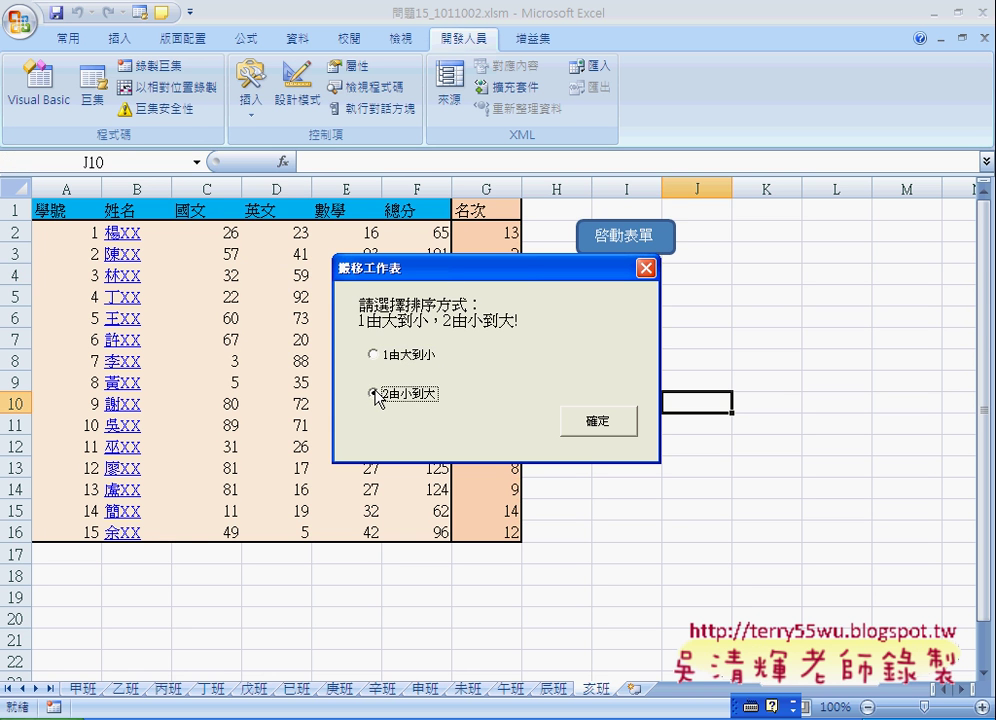
click(376, 357)
click(373, 394)
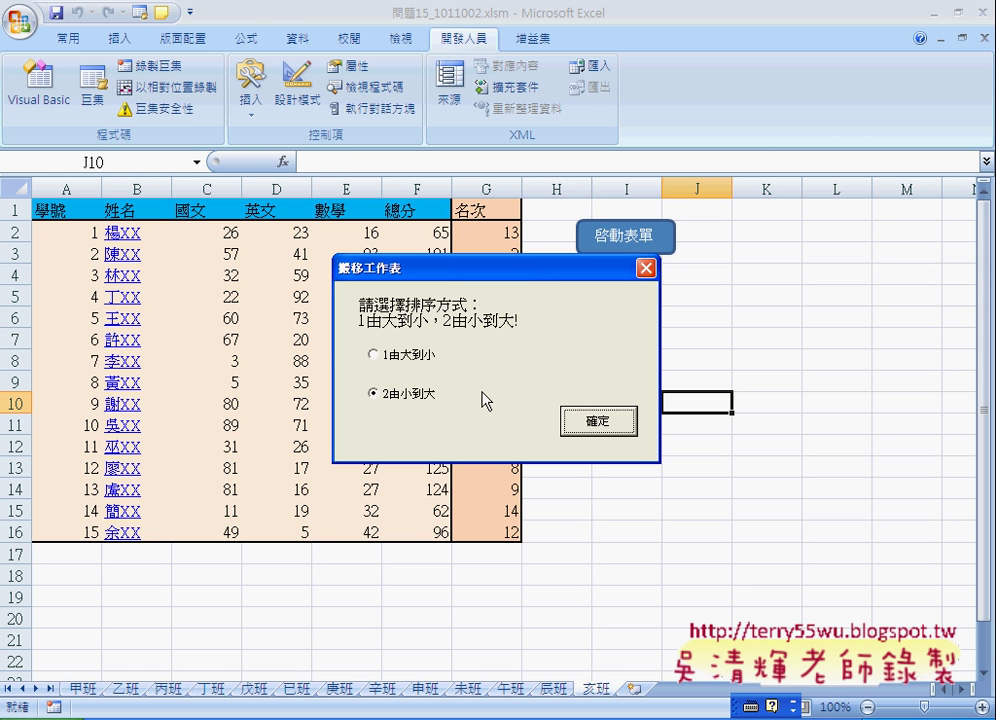
key(Up)
click(596, 423)
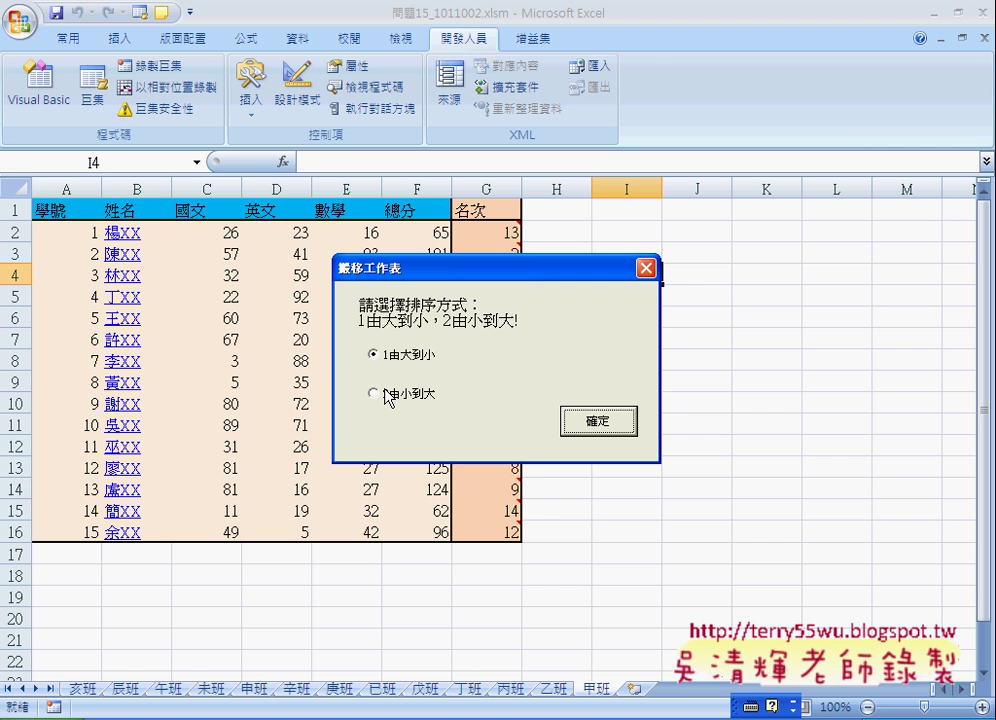
click(646, 268)
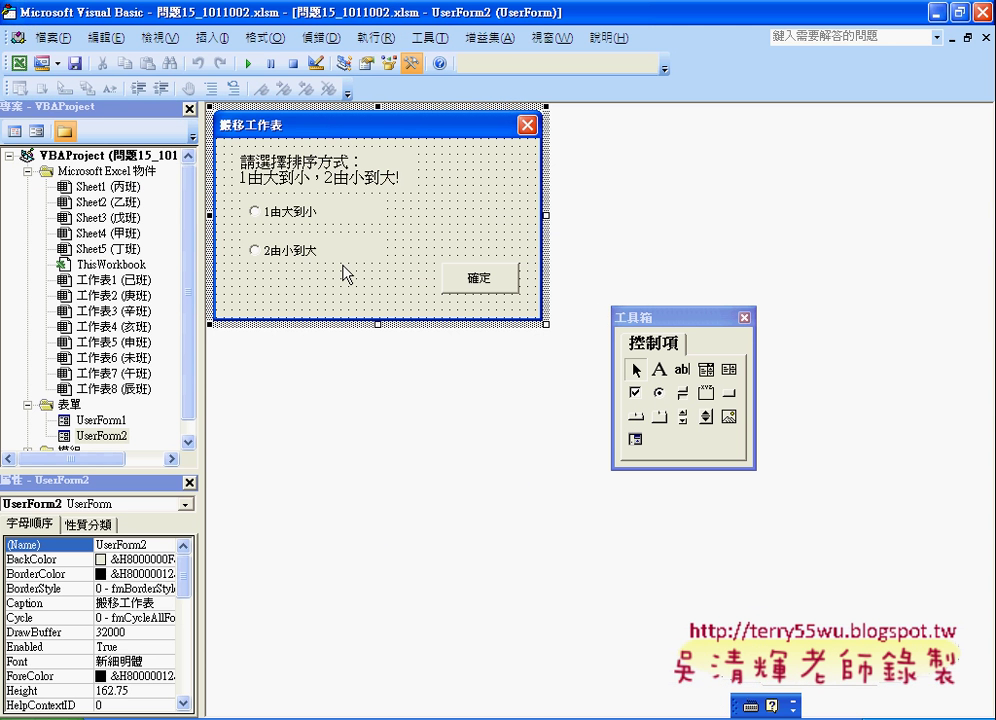
- Delete the 確定 button from UserForm2 and relaunch the form
click(478, 282)
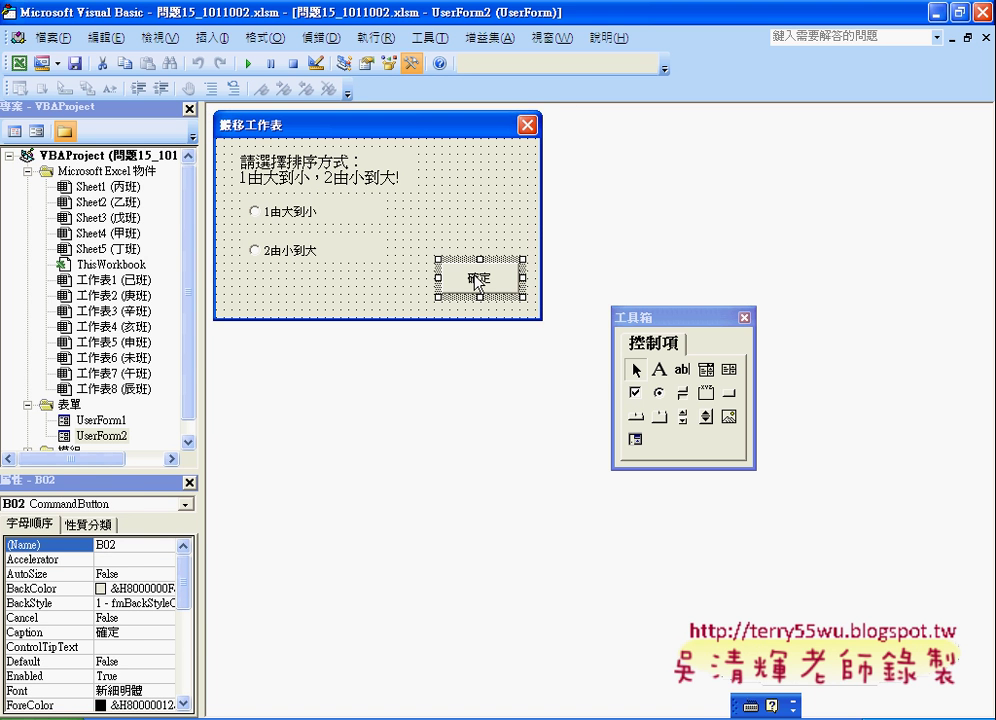
key(Delete)
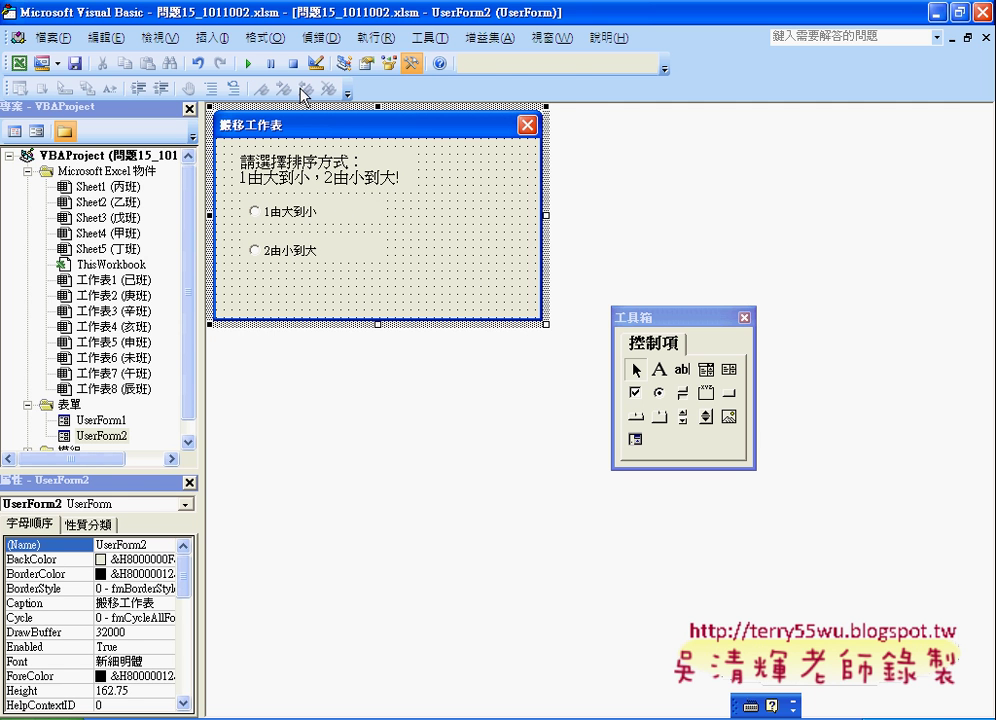
click(248, 63)
- Alternate the ascending and descending options three times, ending with the tabs sorted descending
click(384, 395)
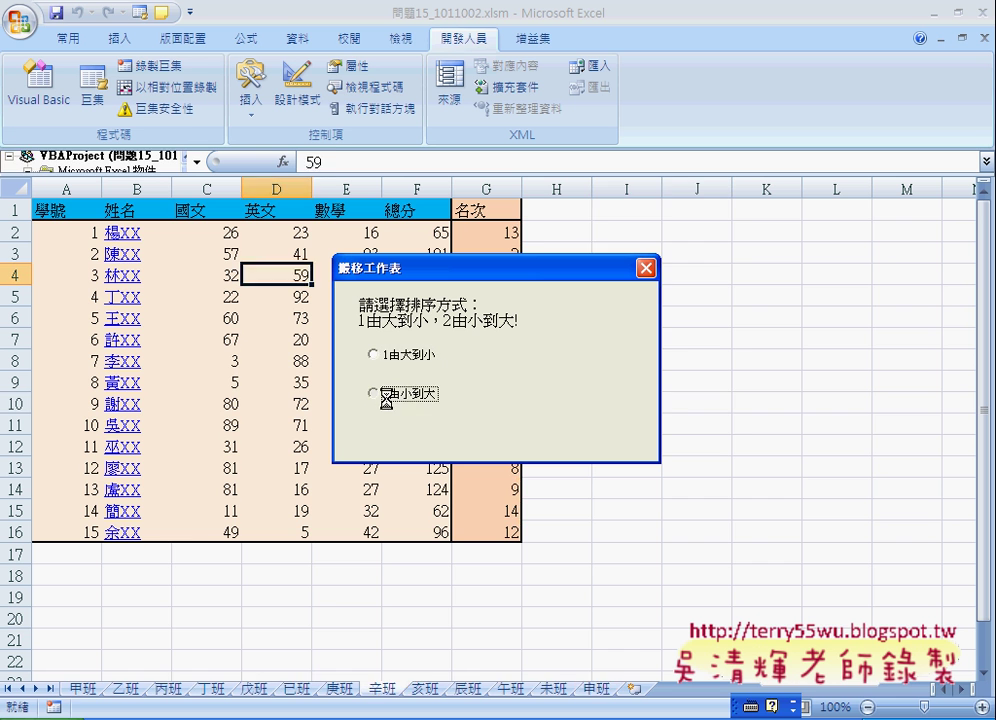
click(373, 354)
click(398, 395)
click(400, 356)
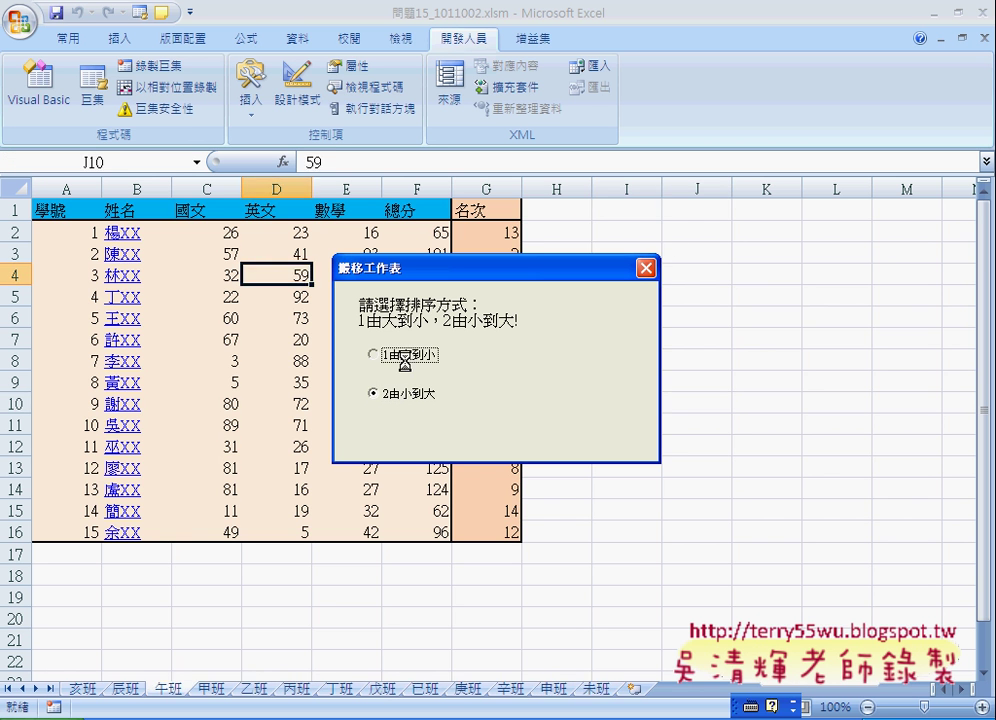
click(398, 395)
click(400, 356)
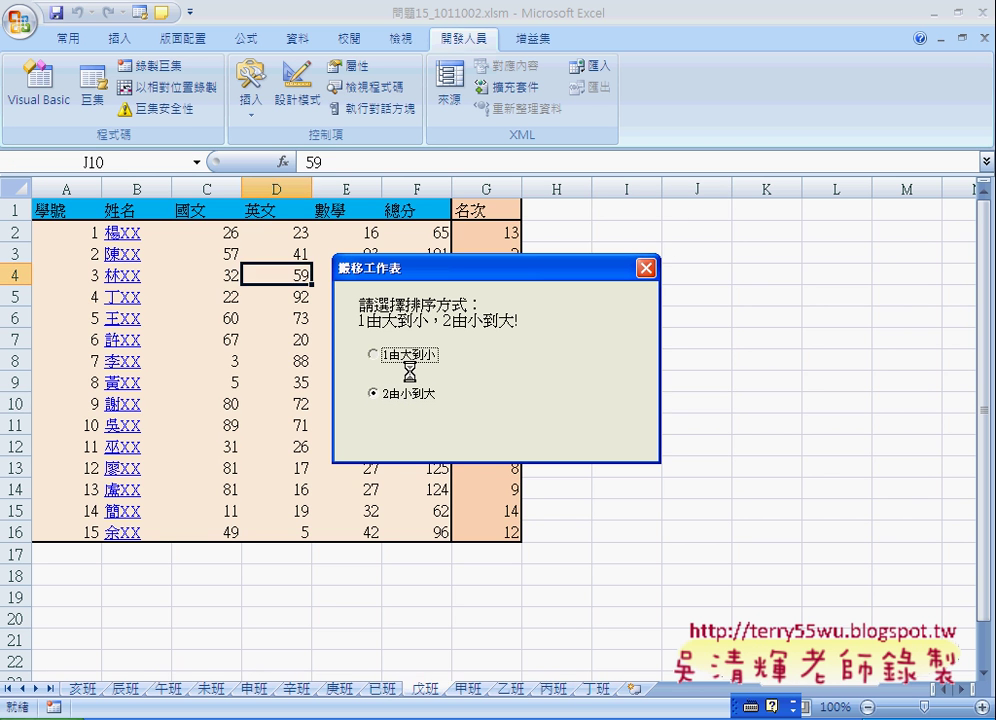